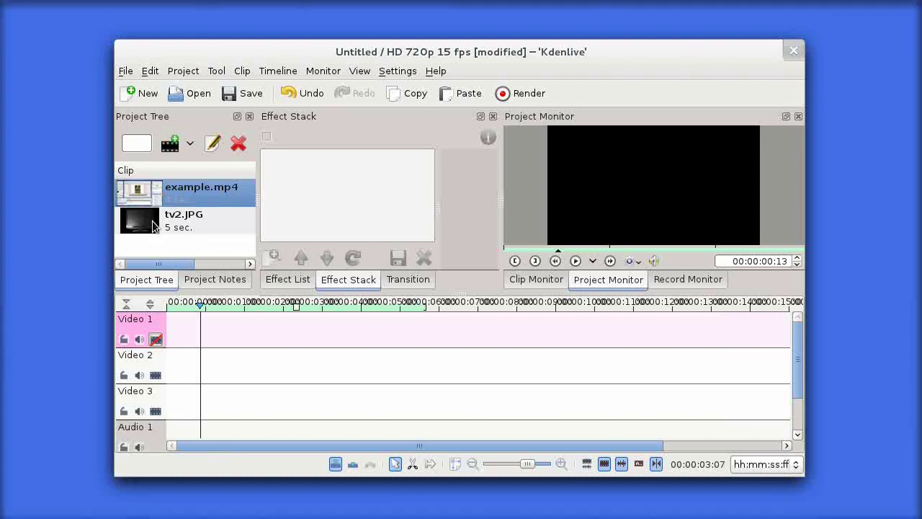
- Stack example.mp4 on Video 1 over tv2.JPG on Video 2, trim the still to 4:12, hide Video 1
drag(155, 225, 191, 371)
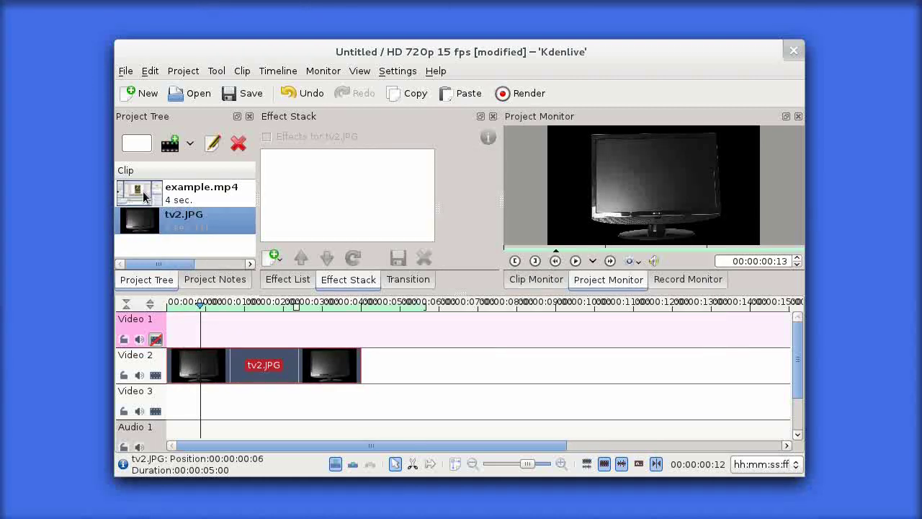
click(155, 339)
drag(154, 199, 188, 325)
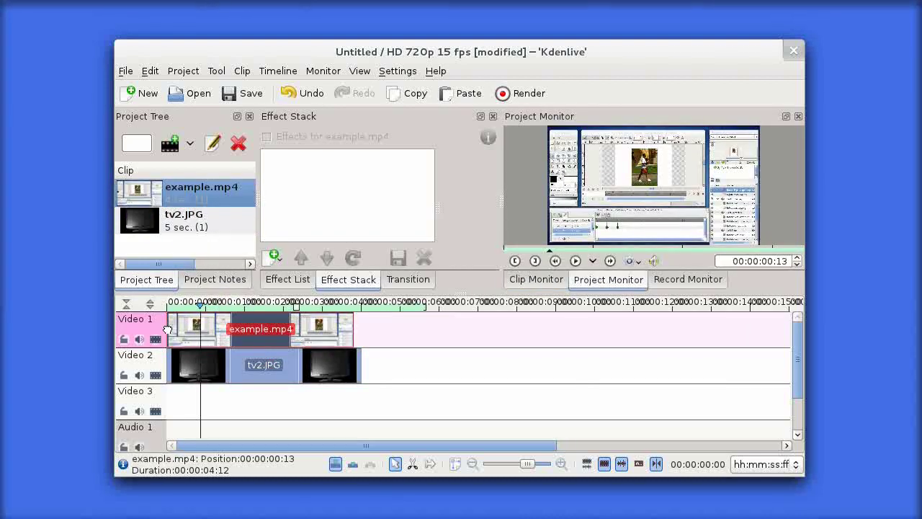
drag(353, 367, 349, 367)
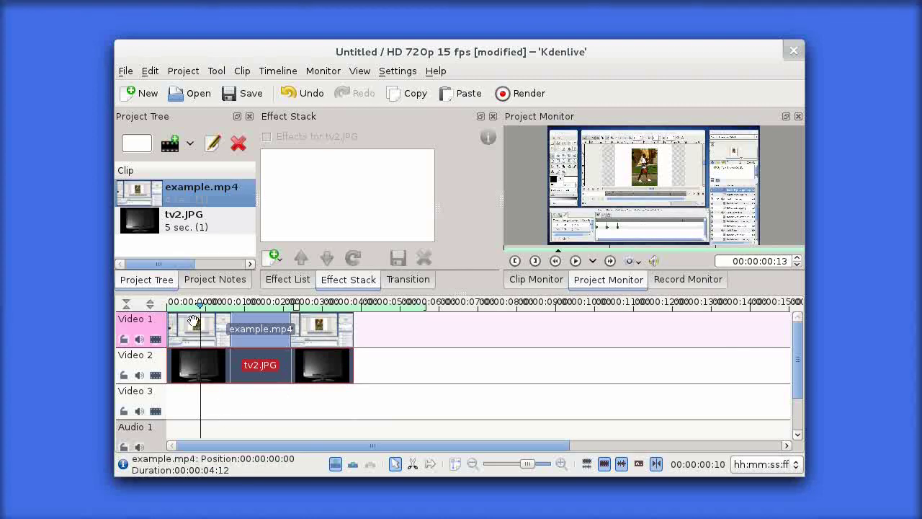
click(156, 338)
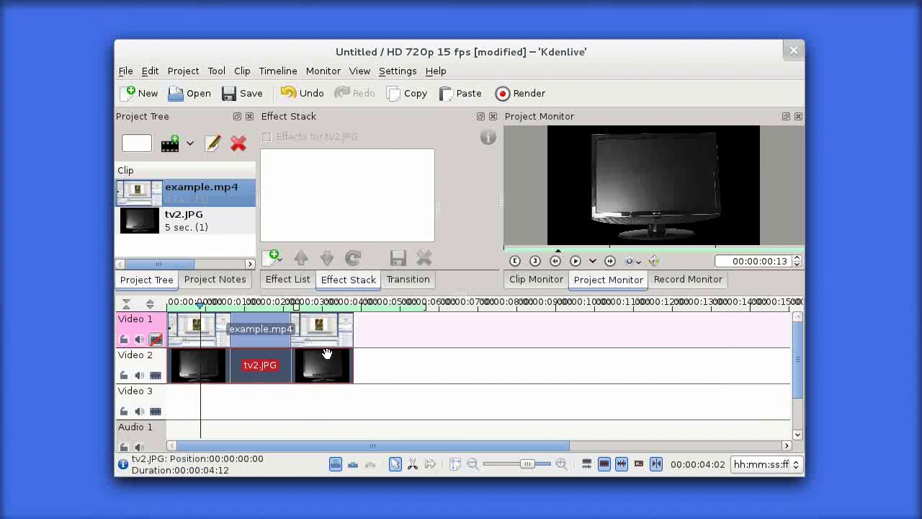
- Bring the GIMP window with the 1080x720 tv.pgm image to the front from Activities
key(super)
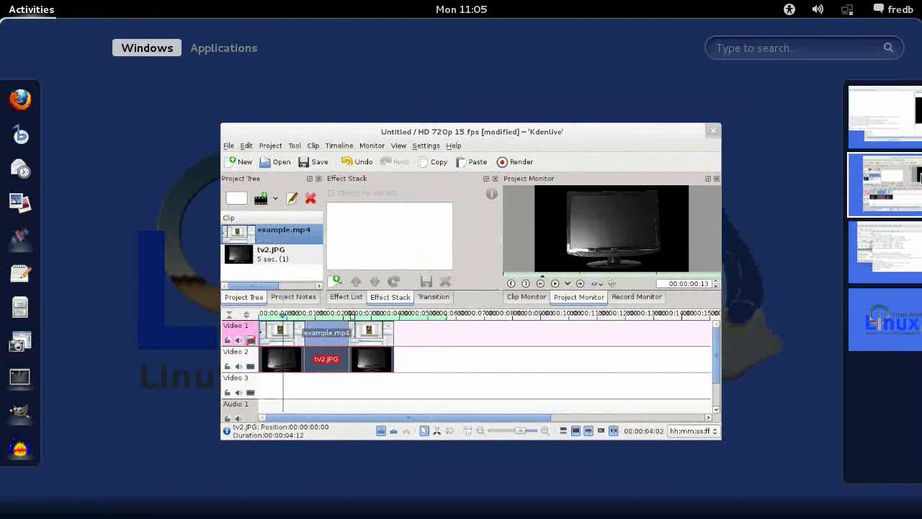
click(846, 120)
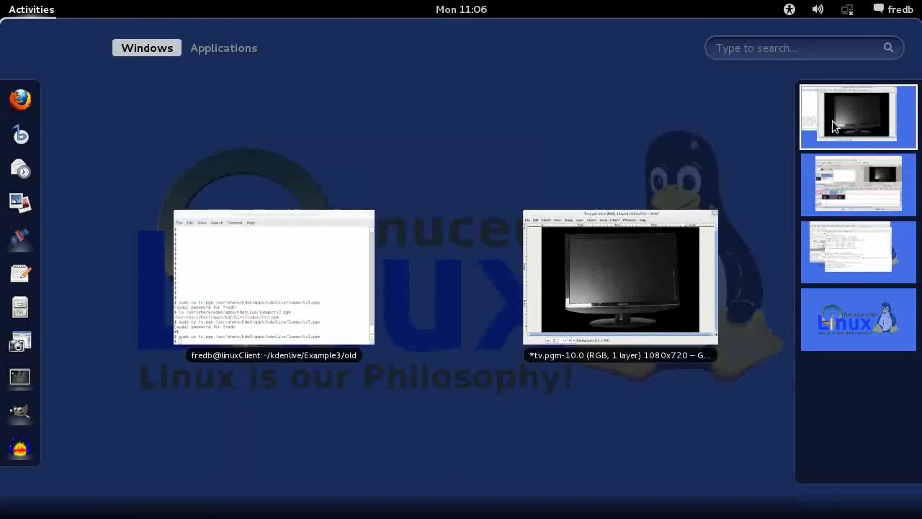
click(673, 246)
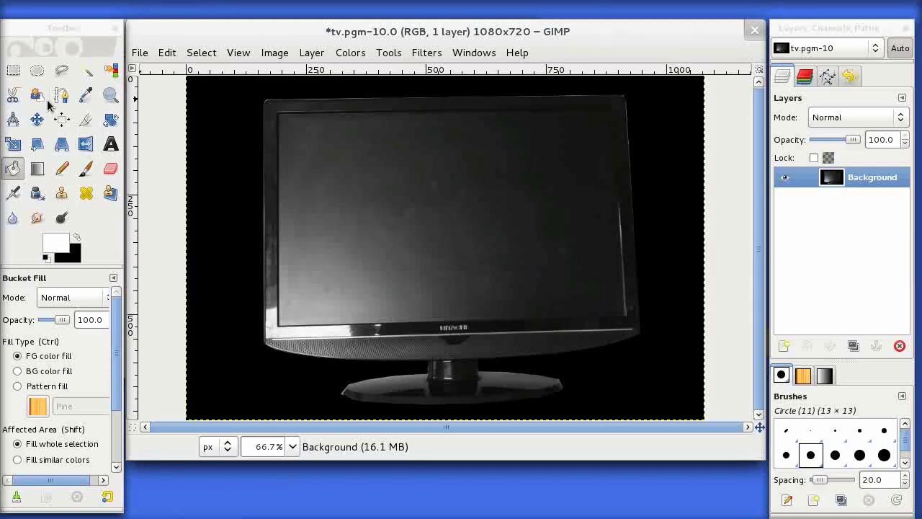
- Trace a Free Select polygon around the four corners of the TV screen
click(61, 72)
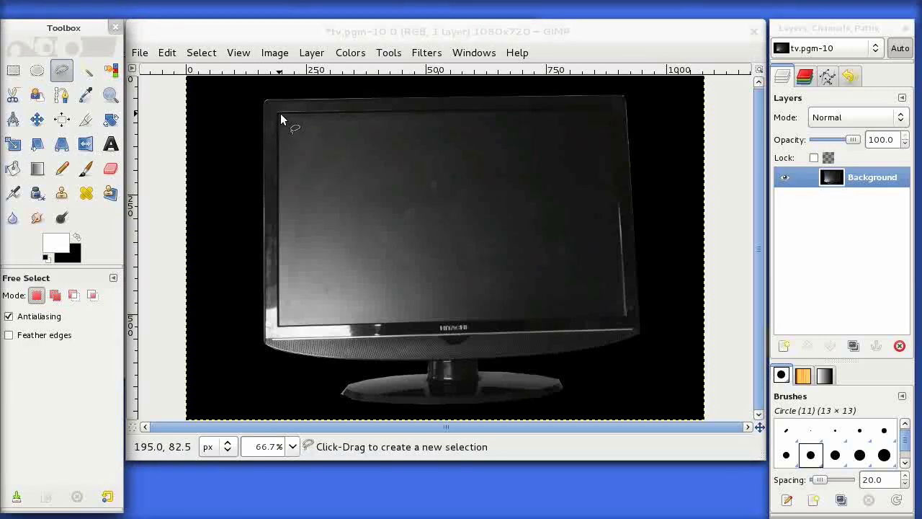
mouse_move(280, 115)
mouse_down()
mouse_move(612, 110)
mouse_move(603, 198)
mouse_move(624, 318)
mouse_up()
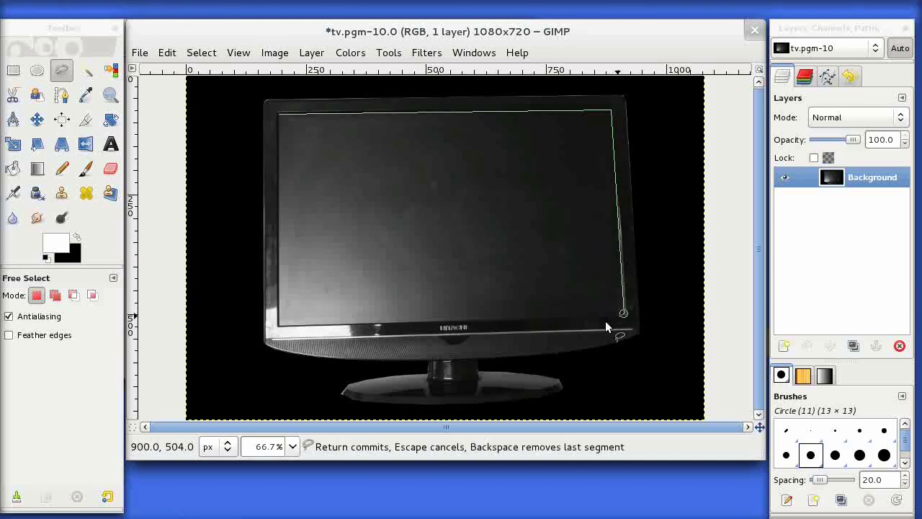
click(281, 327)
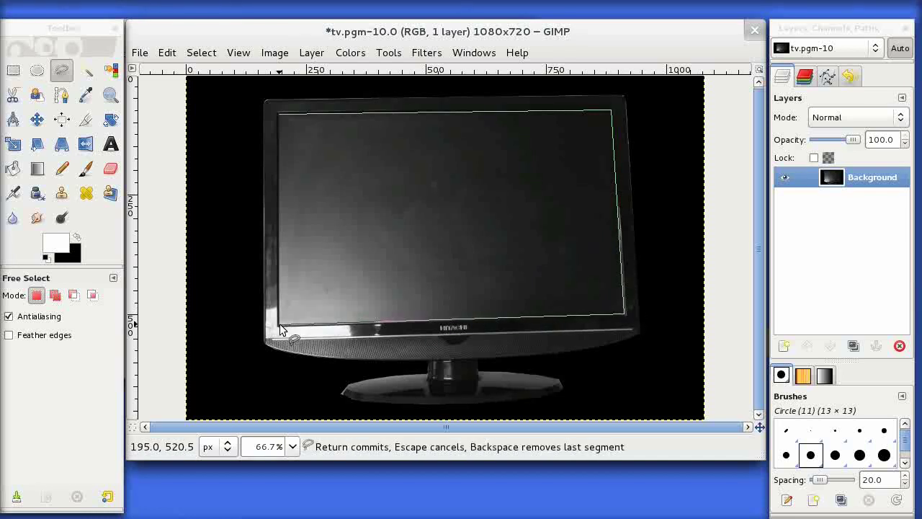
click(279, 115)
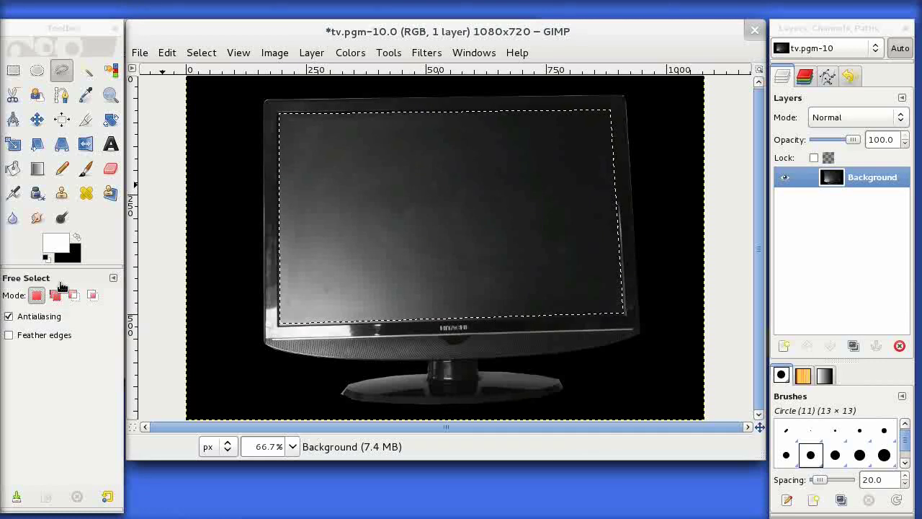
- Bucket-fill the selected TV screen with black as the foreground colour
click(77, 237)
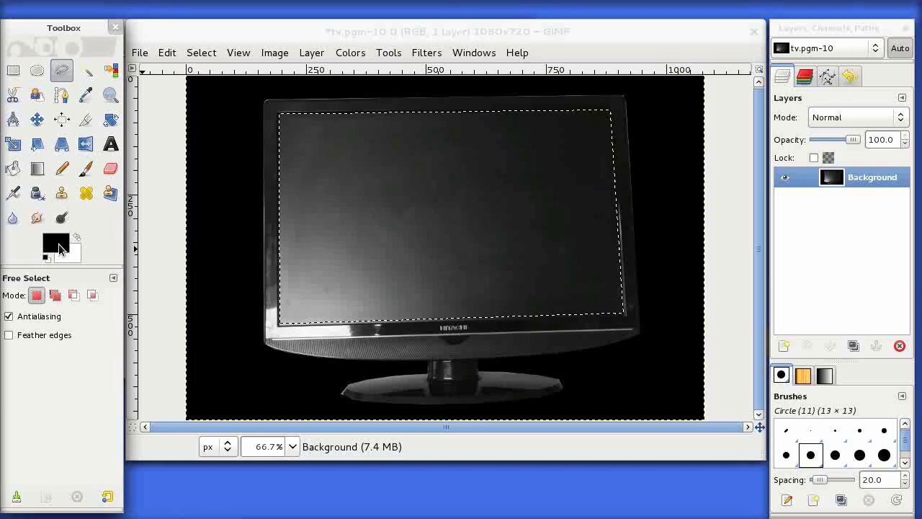
click(12, 172)
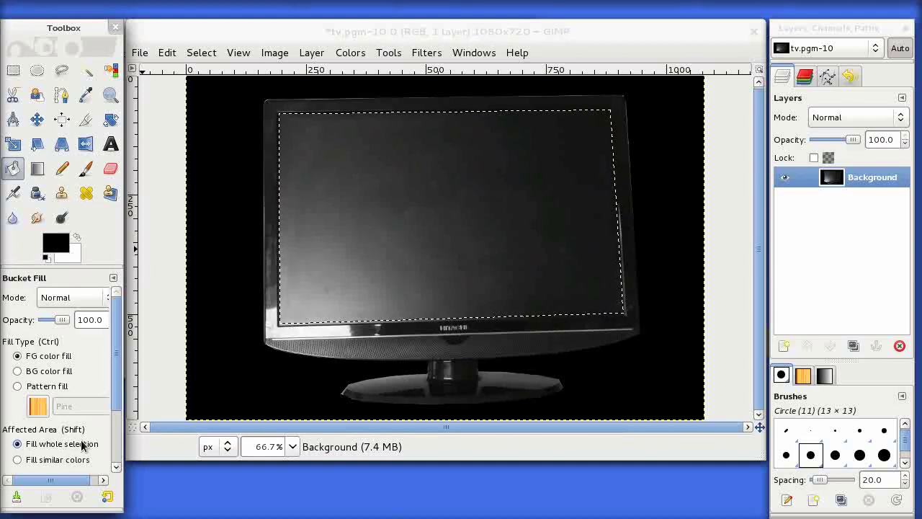
click(441, 234)
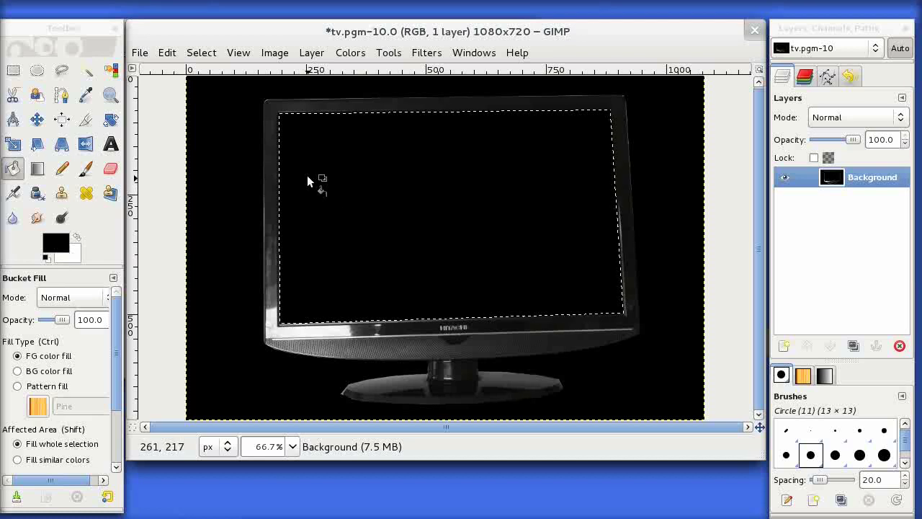
click(202, 53)
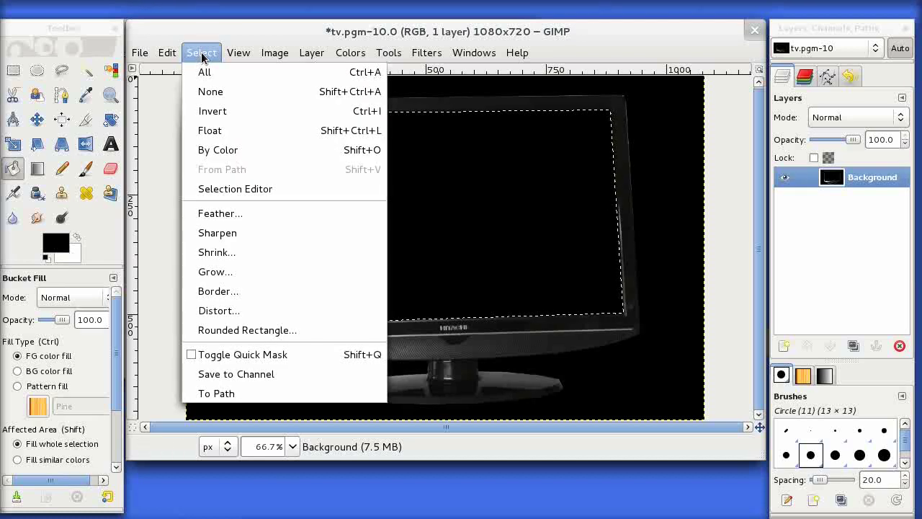
- Invert the selection and bucket-fill everything outside the screen with white
click(216, 112)
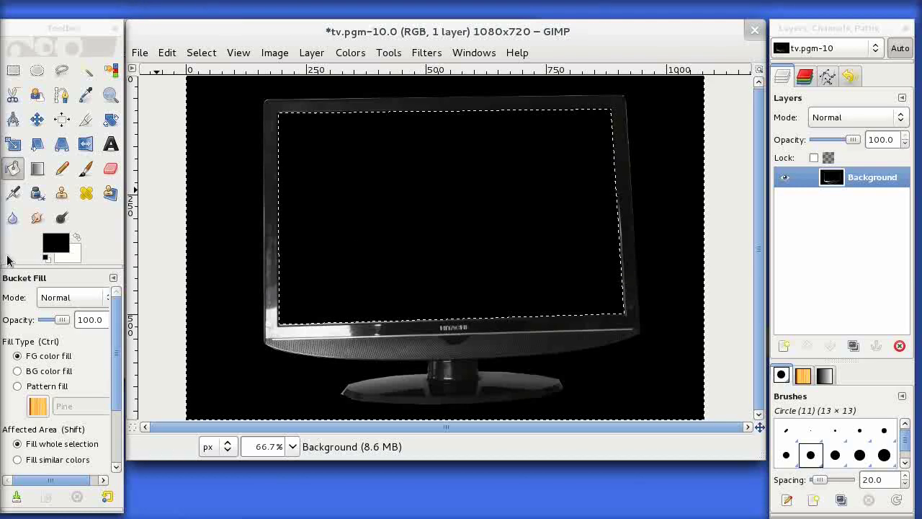
click(75, 236)
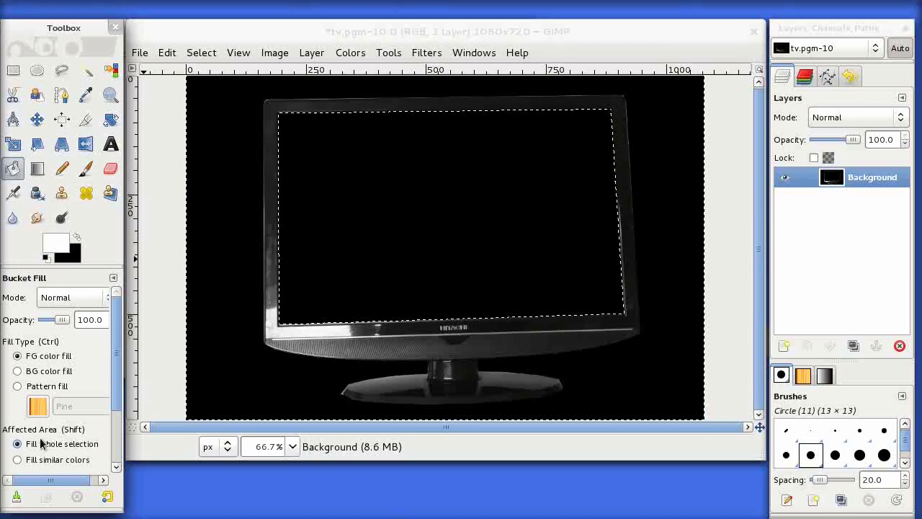
click(230, 213)
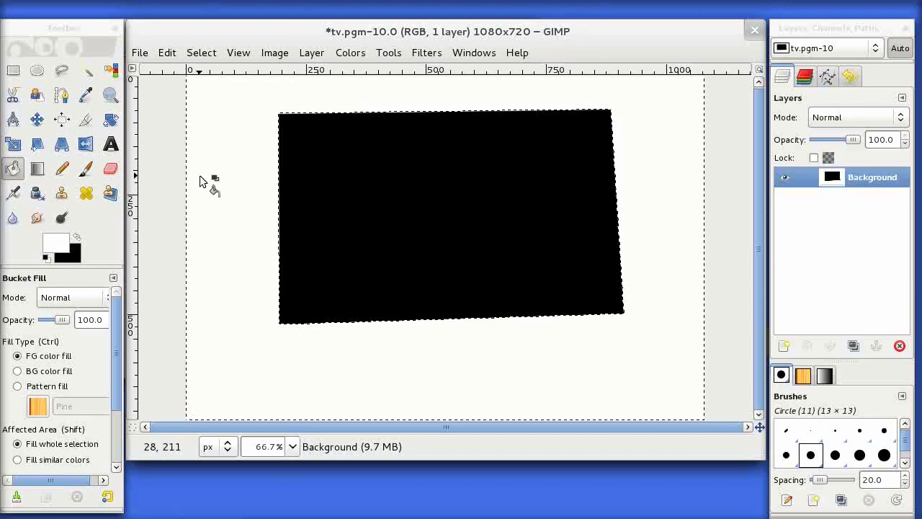
- Save the mask over tv.pgm, replacing it, exported as a grayscale raw PGM
click(141, 54)
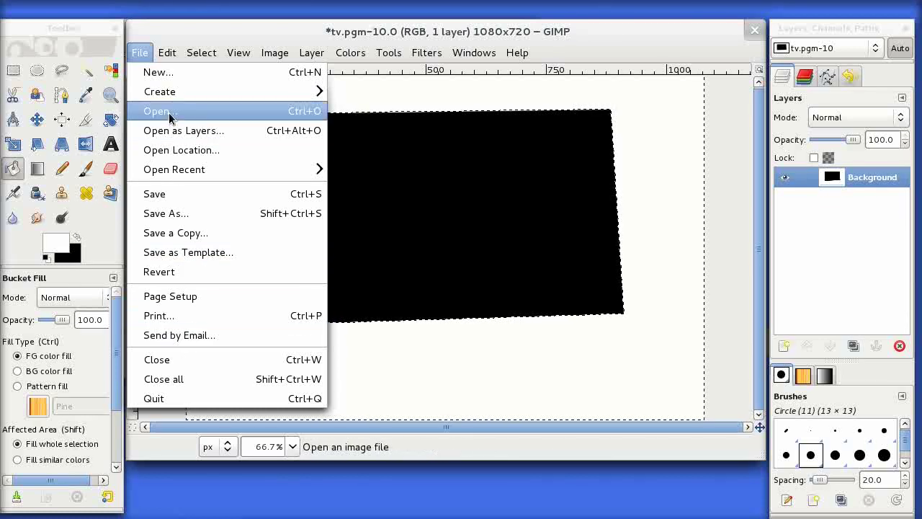
click(172, 214)
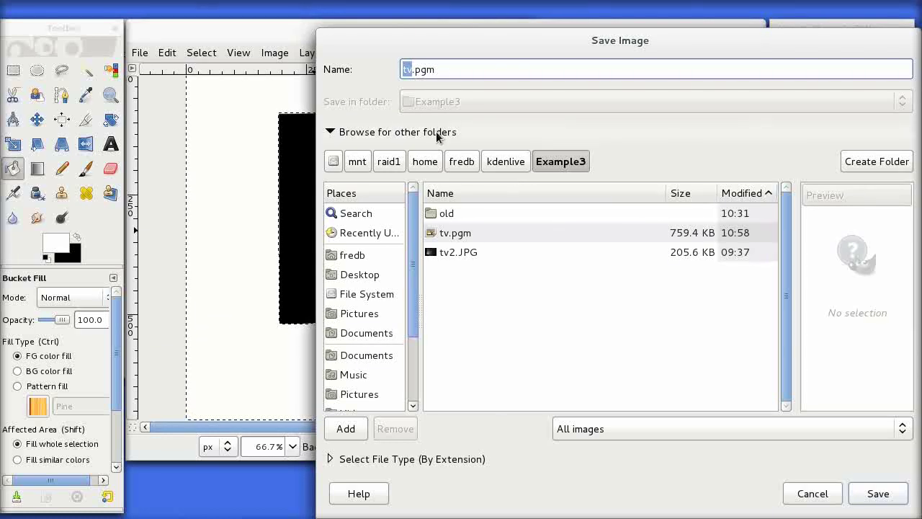
click(895, 493)
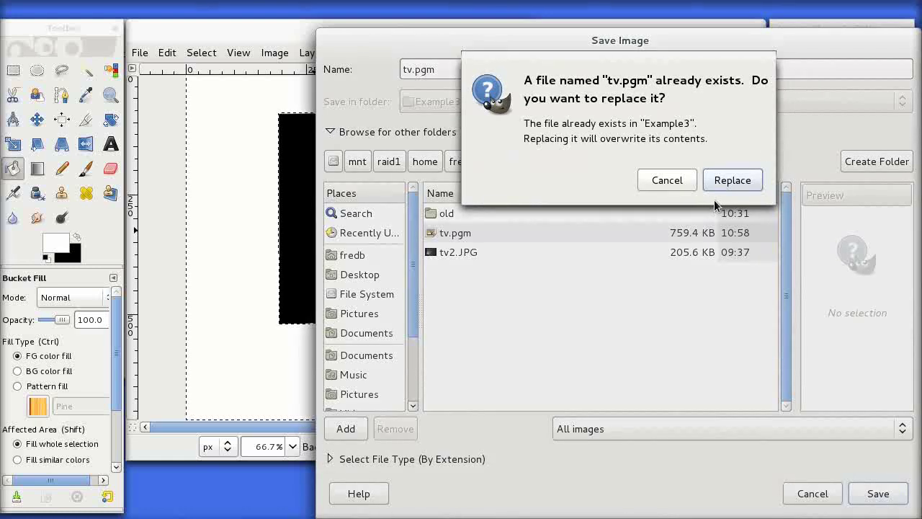
click(728, 182)
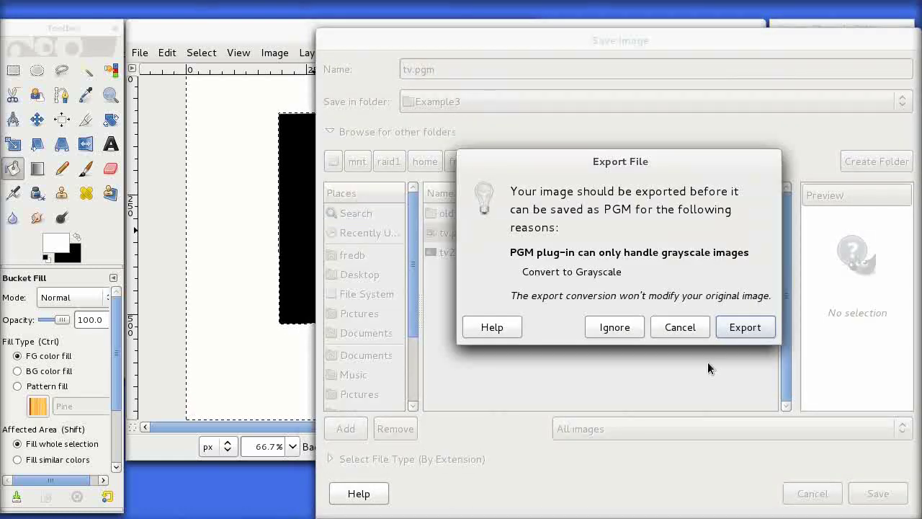
click(748, 320)
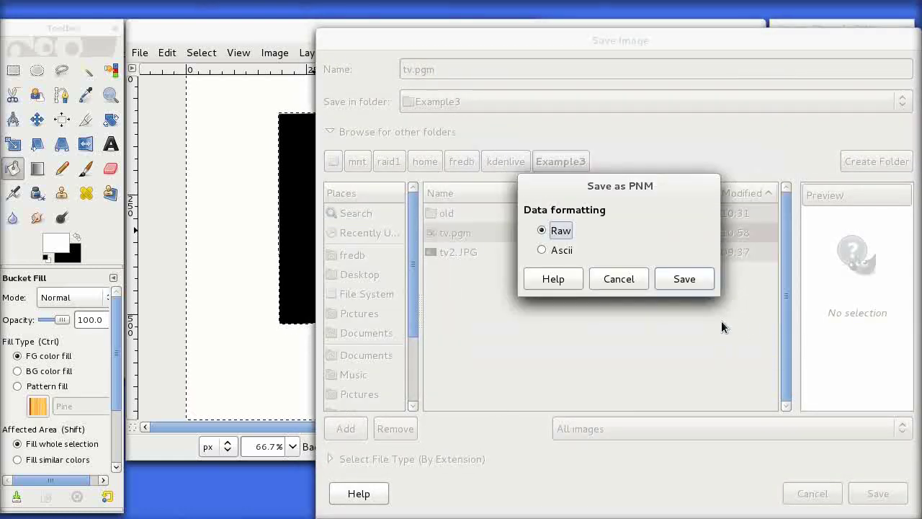
click(683, 281)
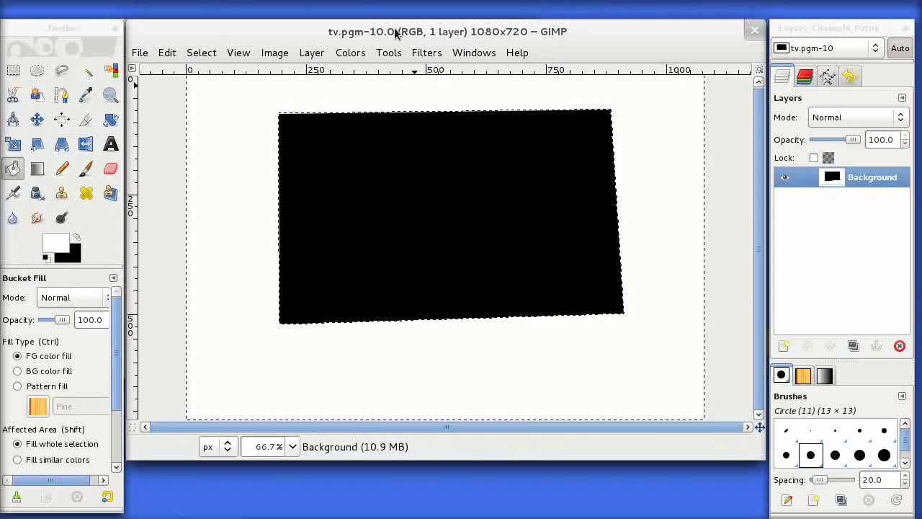
- In Terminal, run sudo cp tv.pgm /usr/share/kde4/apps/kdenlive/lumas/tv3.pgm with the account password
key(super)
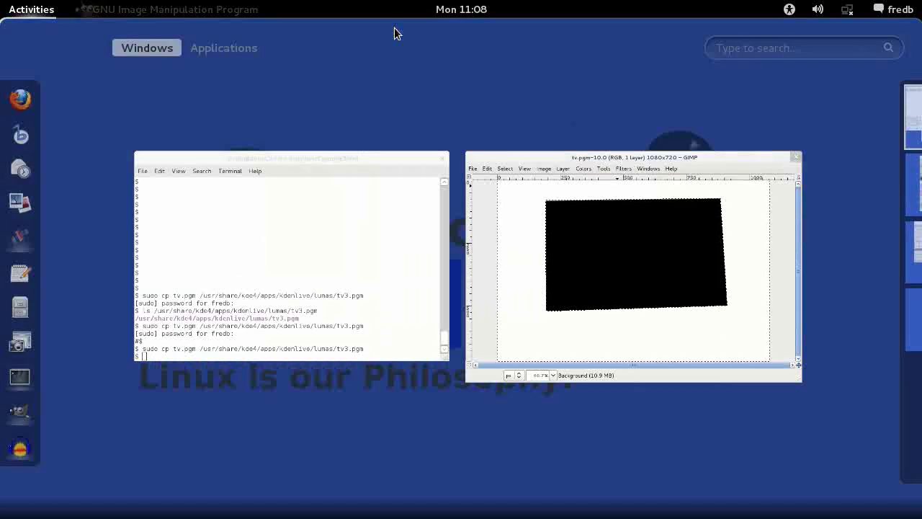
click(319, 307)
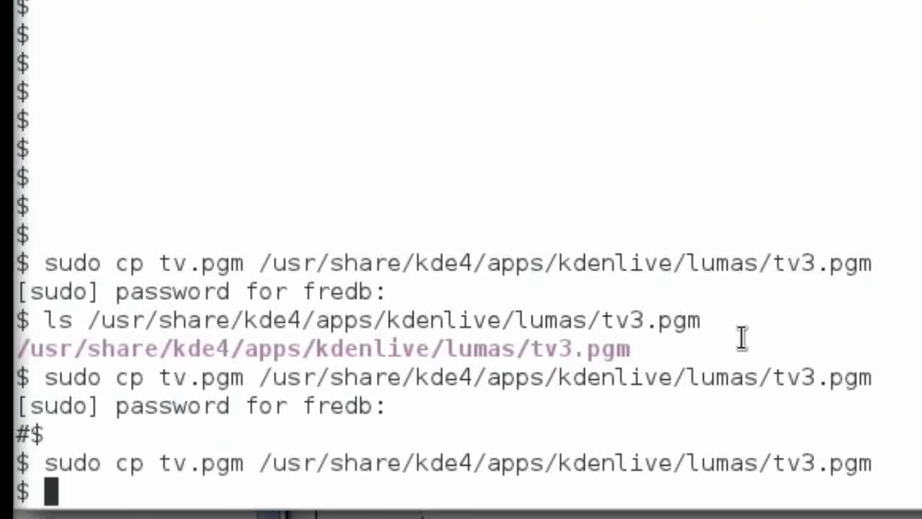
key(Return)
key(Return)
key(Return)
key(Return)
key(Return)
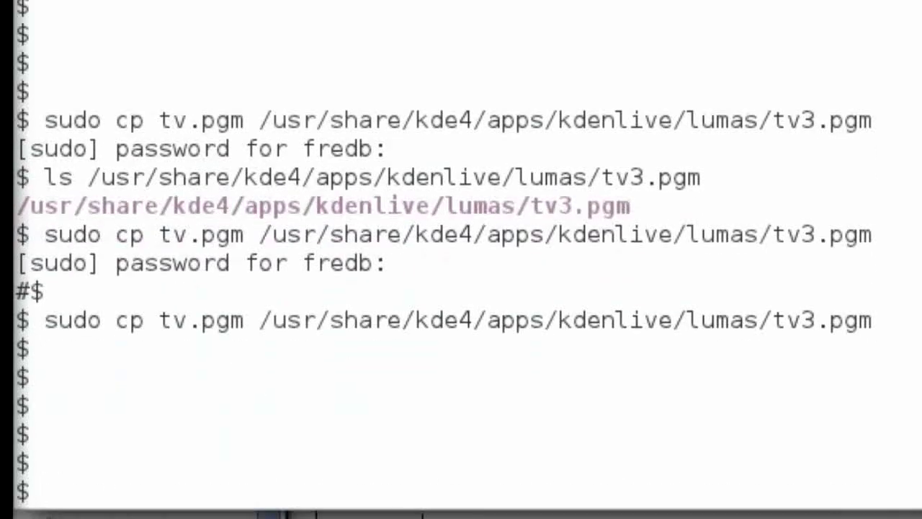
key(Up)
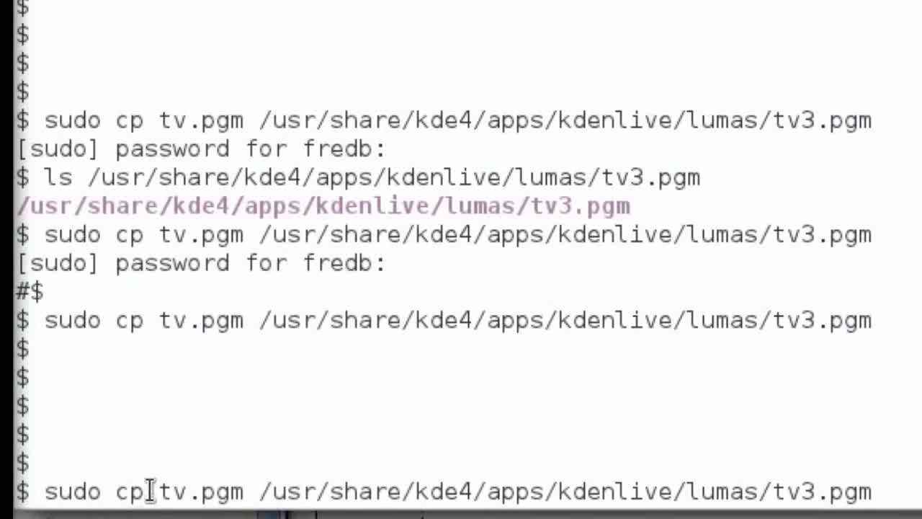
drag(158, 494, 240, 497)
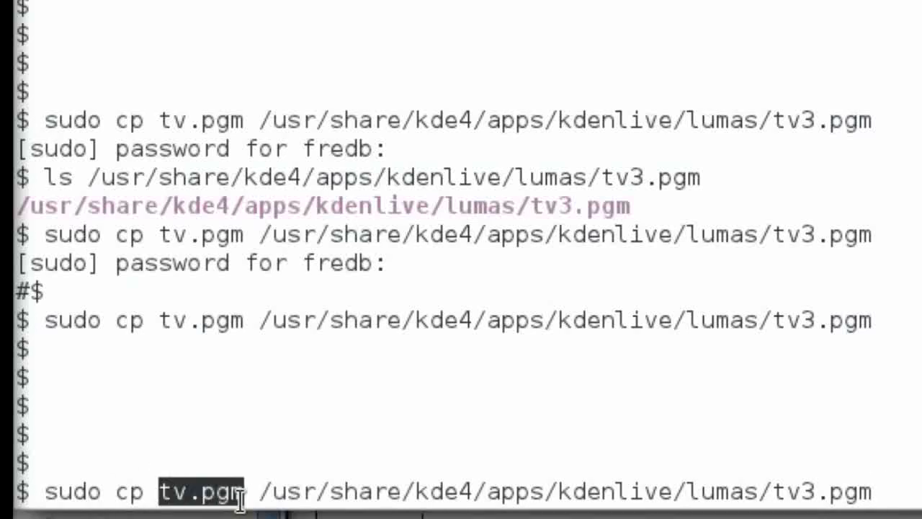
click(273, 495)
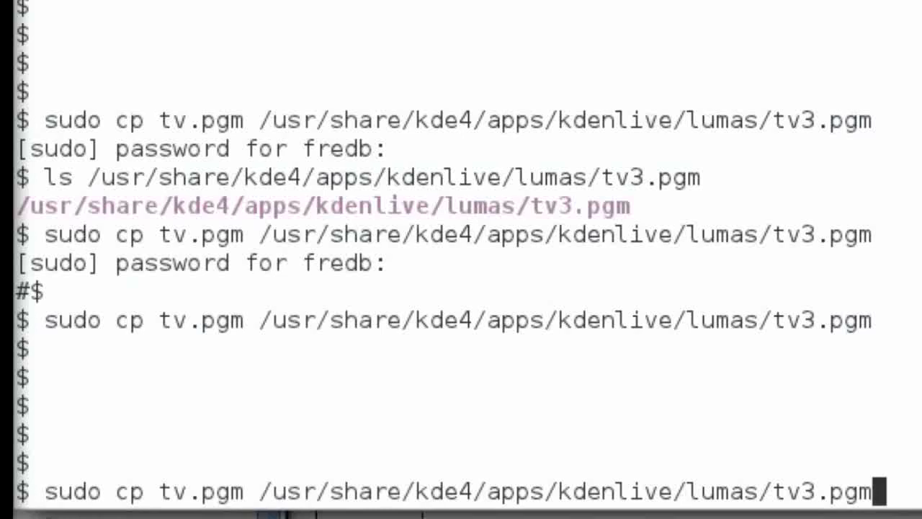
drag(261, 494, 761, 495)
click(297, 497)
drag(774, 494, 875, 492)
click(899, 492)
key(Return)
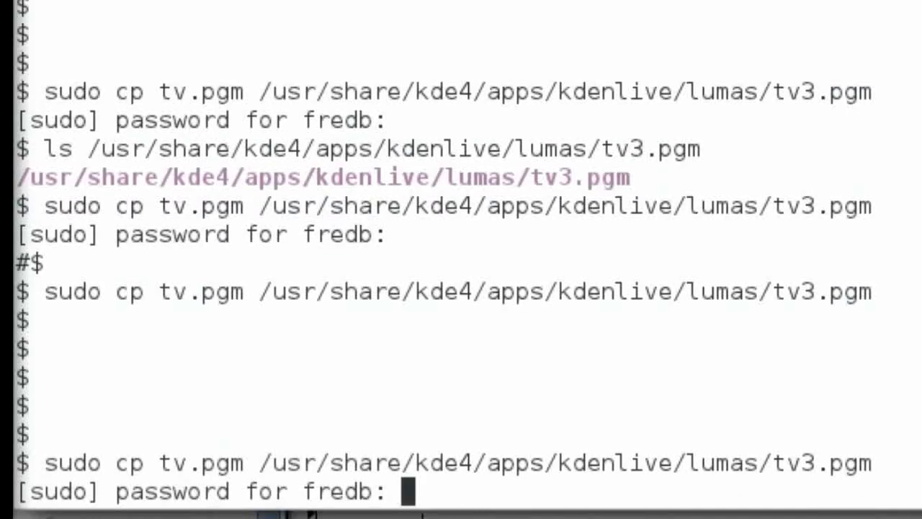
key(Return)
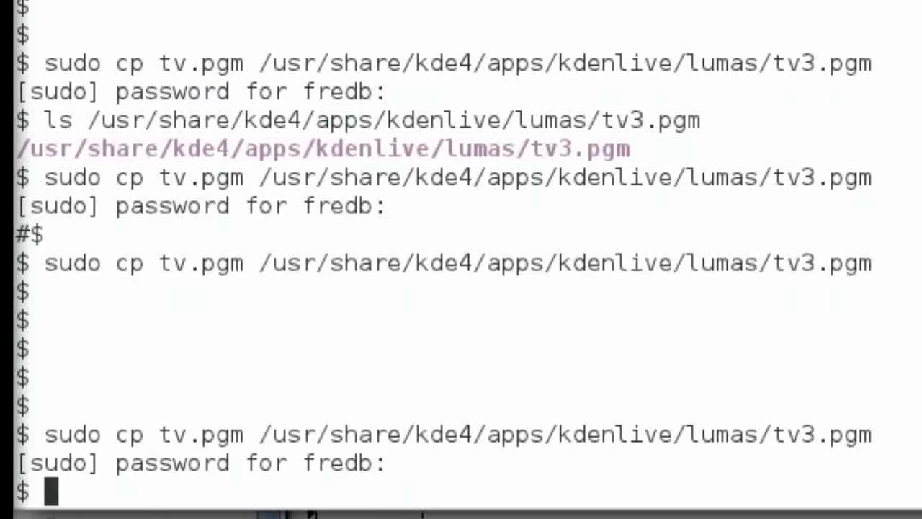
- Run ls -l on tv3.pgm in the lumas folder to confirm the copy
key(Up)
key(Up)
key(Up)
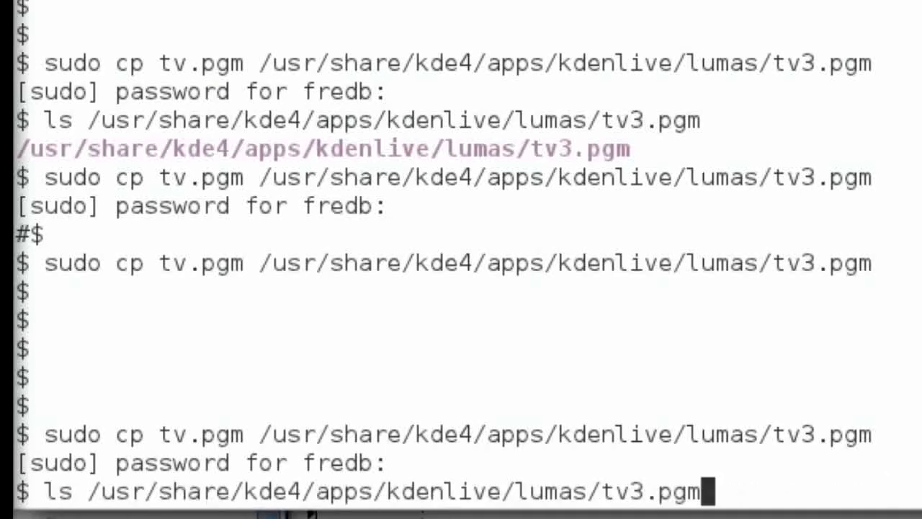
key(Down)
key(Home)
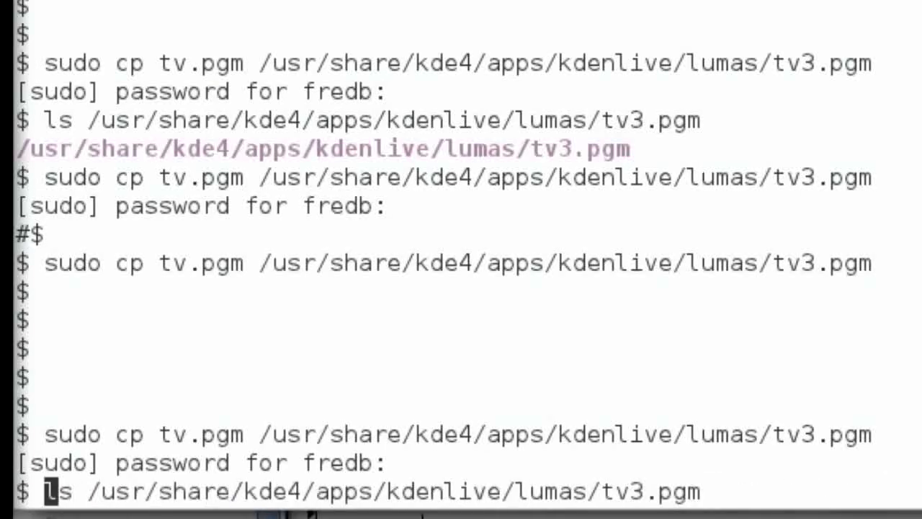
key(Right)
key(Right)
key(Right)
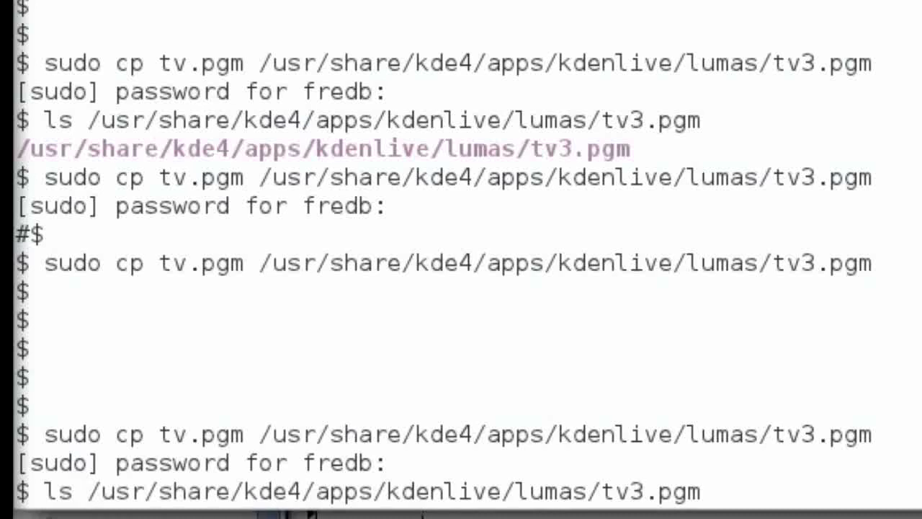
text(-l)
key(Return)
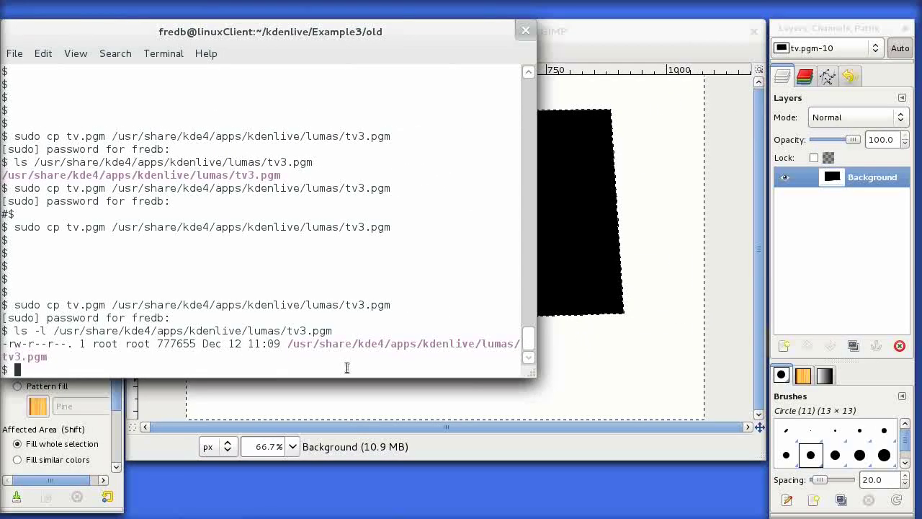
- Return to Kdenlive, unhide Video 1, and scrub the timeline to preview example.mp4
click(590, 361)
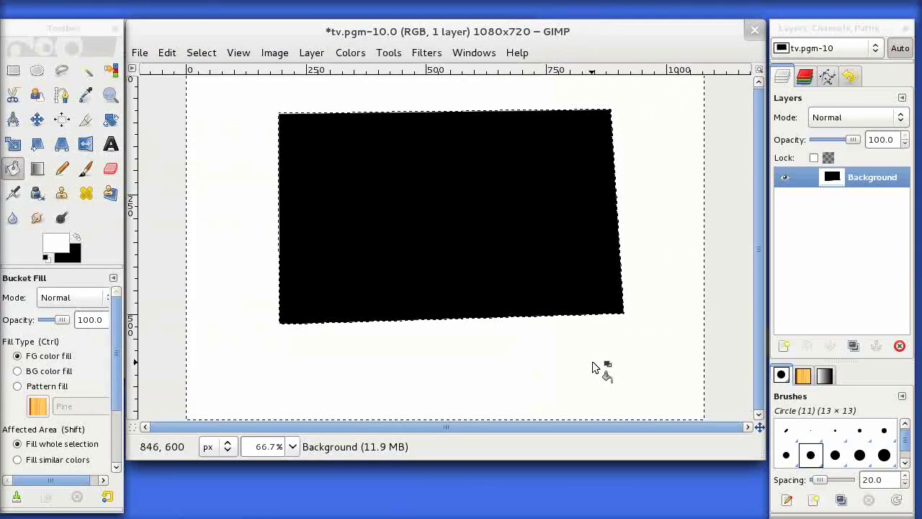
key(super)
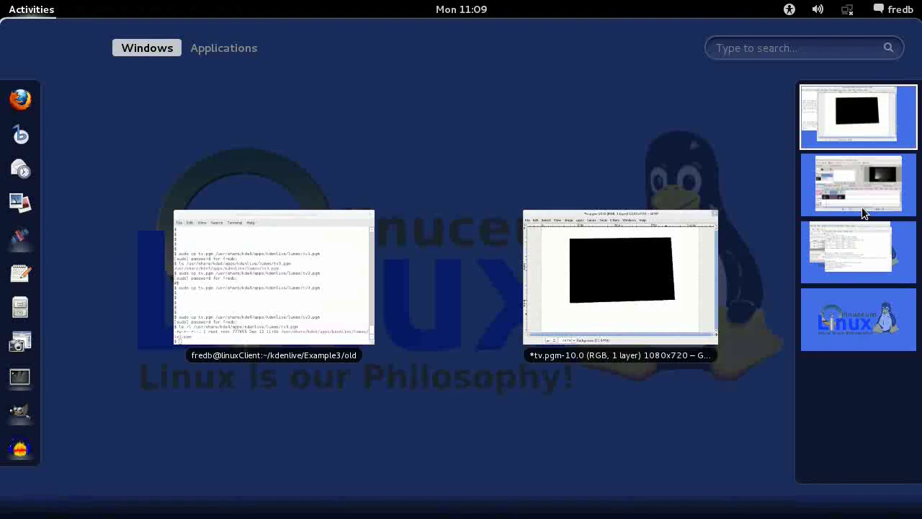
click(859, 201)
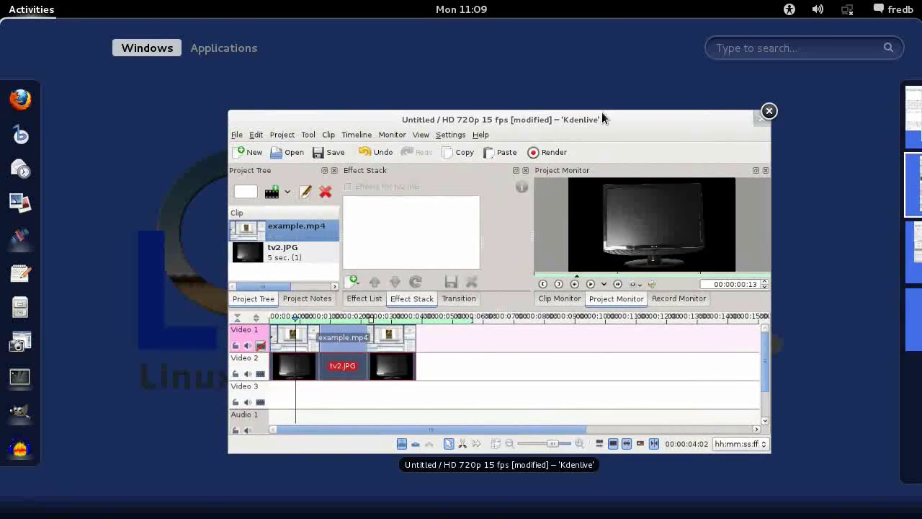
click(604, 118)
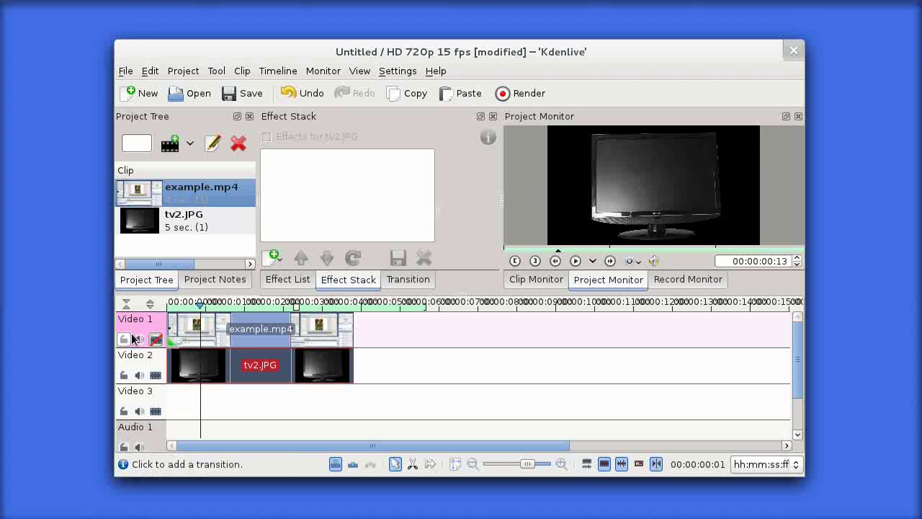
click(155, 339)
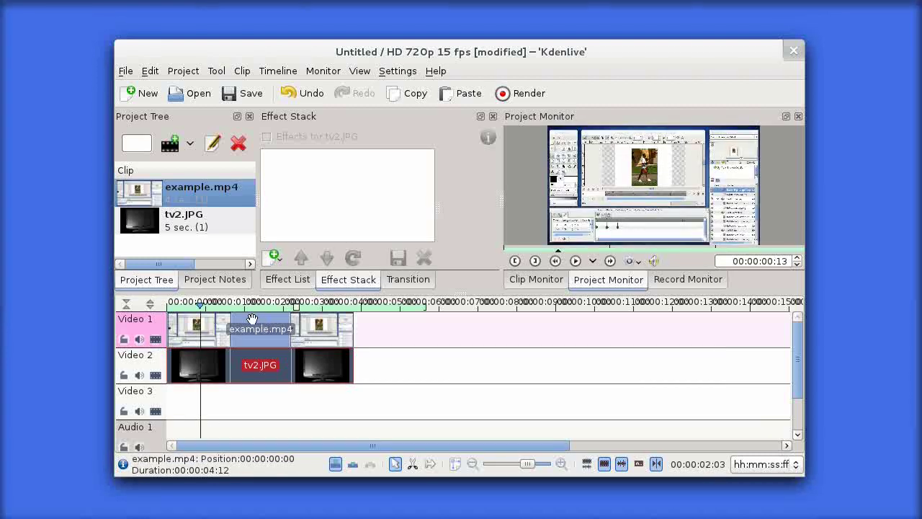
drag(263, 310, 174, 309)
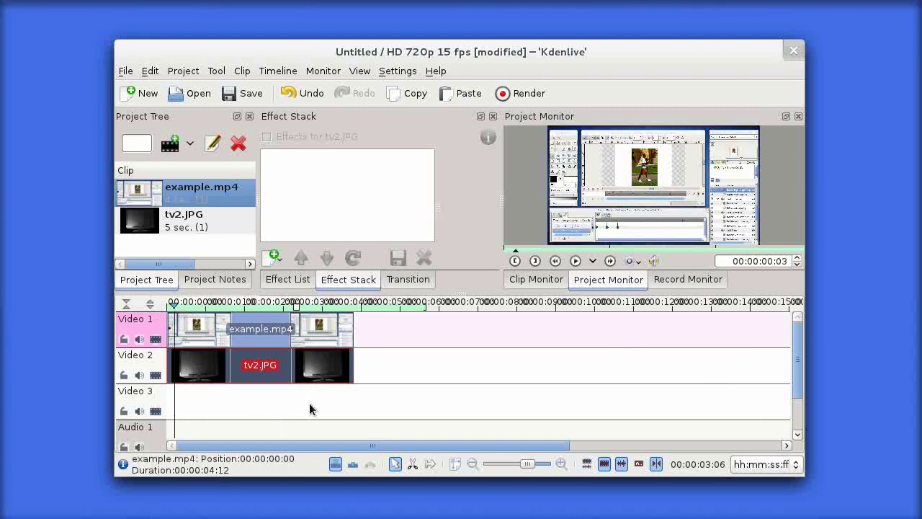
- Add a transition from example.mp4 to tv2.JPG and change its type from Dissolve to Composite
click(351, 347)
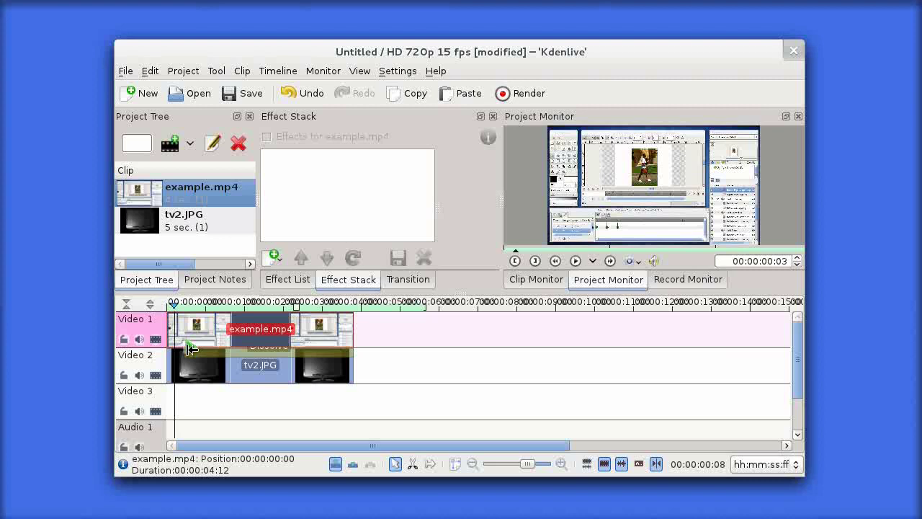
click(189, 348)
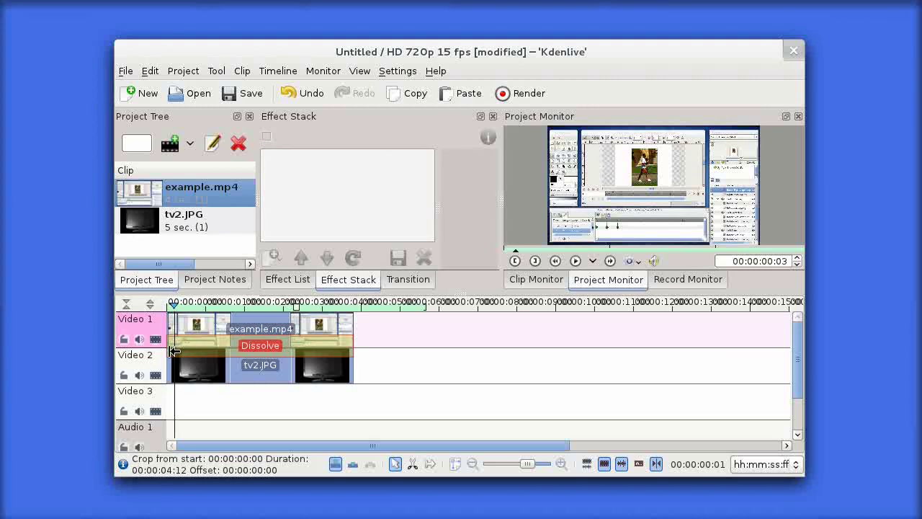
click(173, 350)
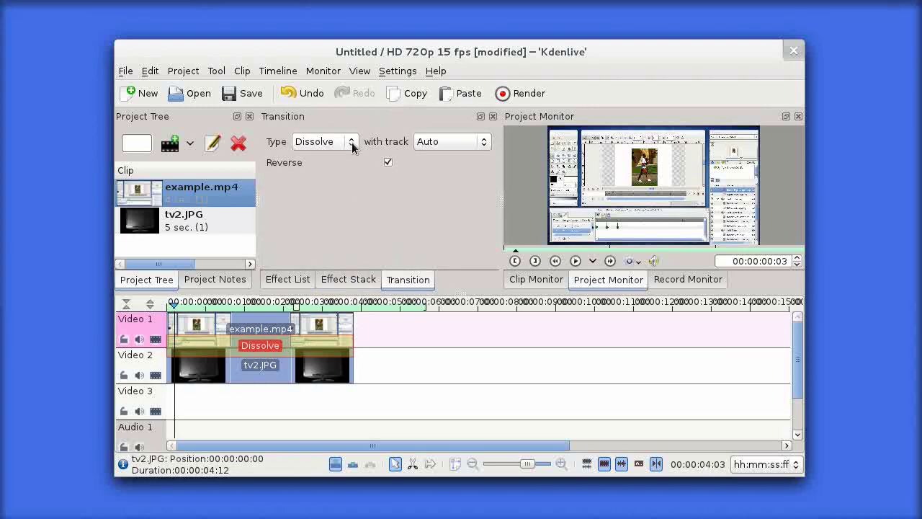
click(352, 142)
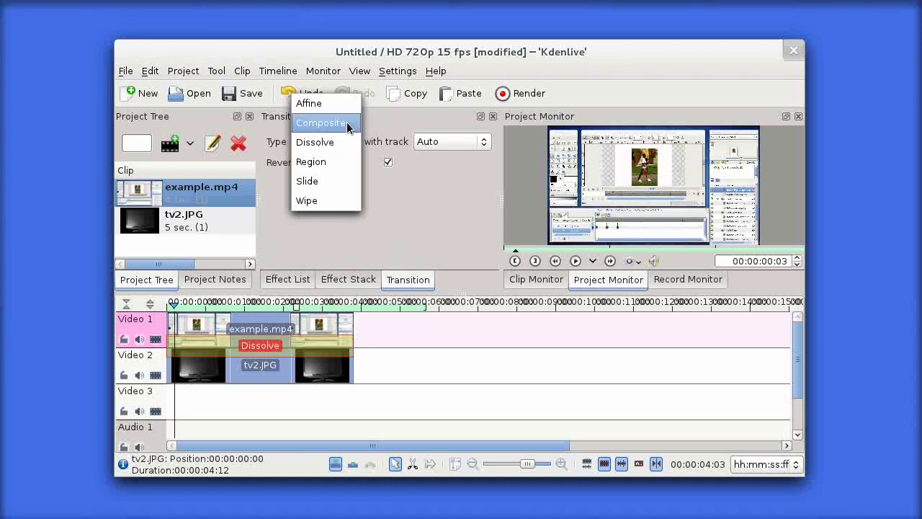
click(347, 124)
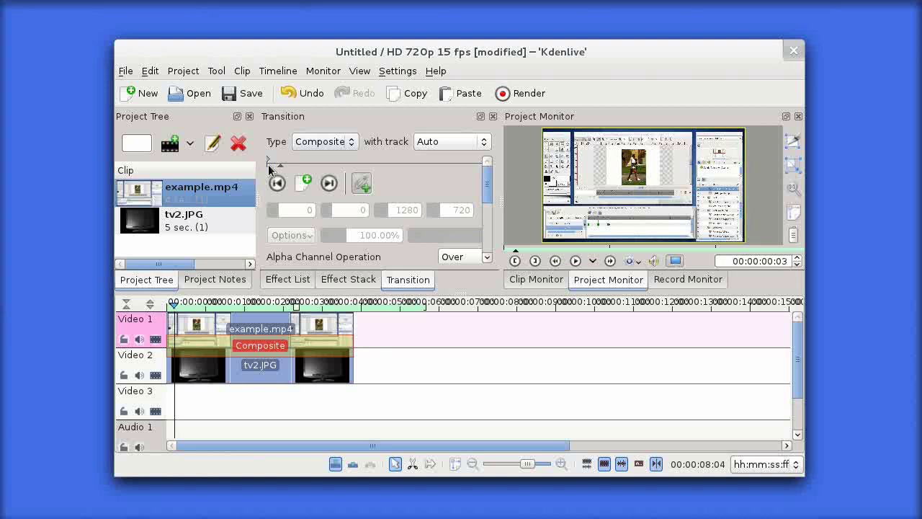
drag(277, 168, 266, 169)
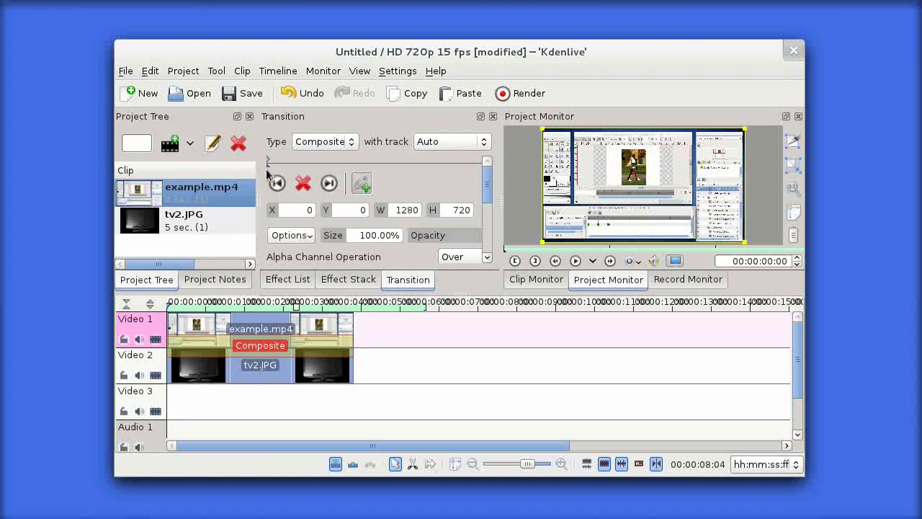
drag(487, 193, 487, 235)
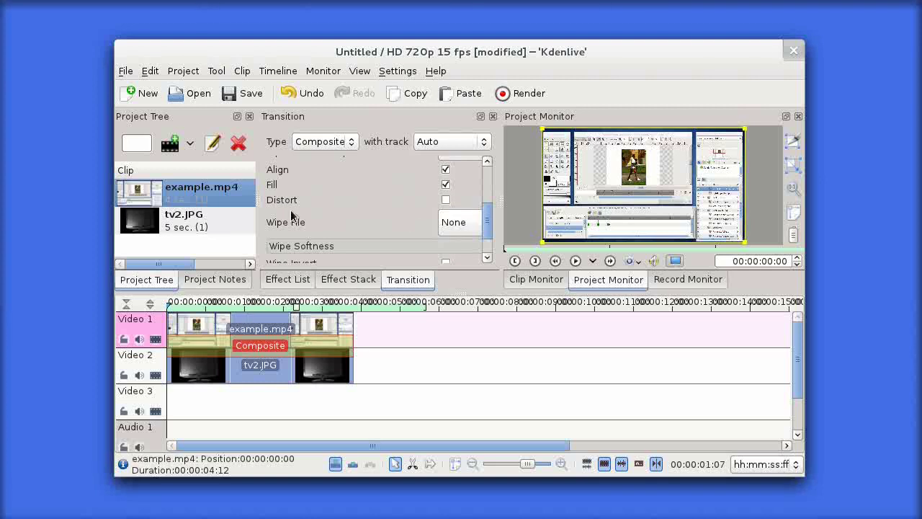
- Widen the transition panel and choose tv3.pgm as the Composite's wipe file
drag(503, 190, 595, 196)
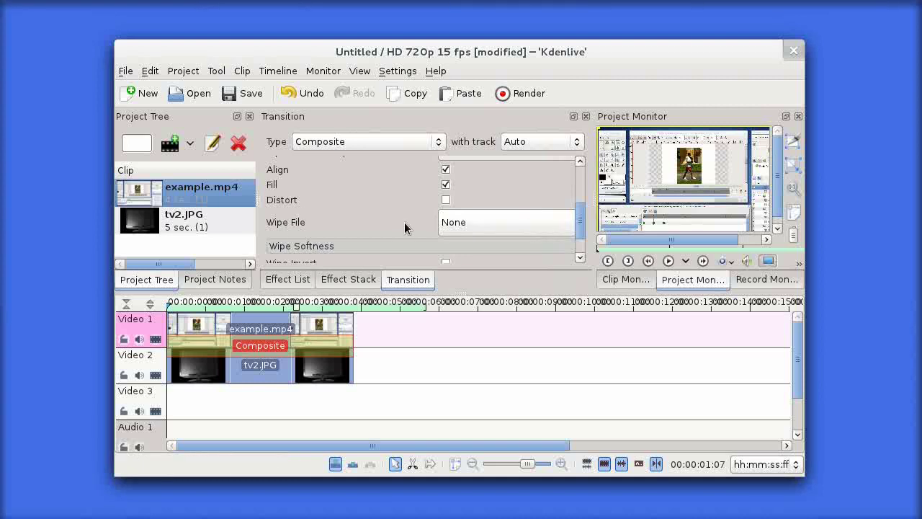
click(523, 223)
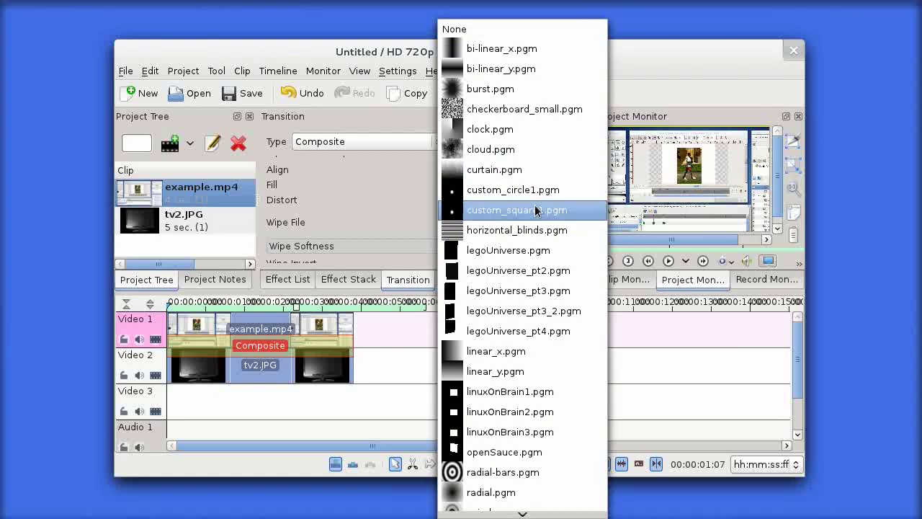
scroll(535, 206, down, 5)
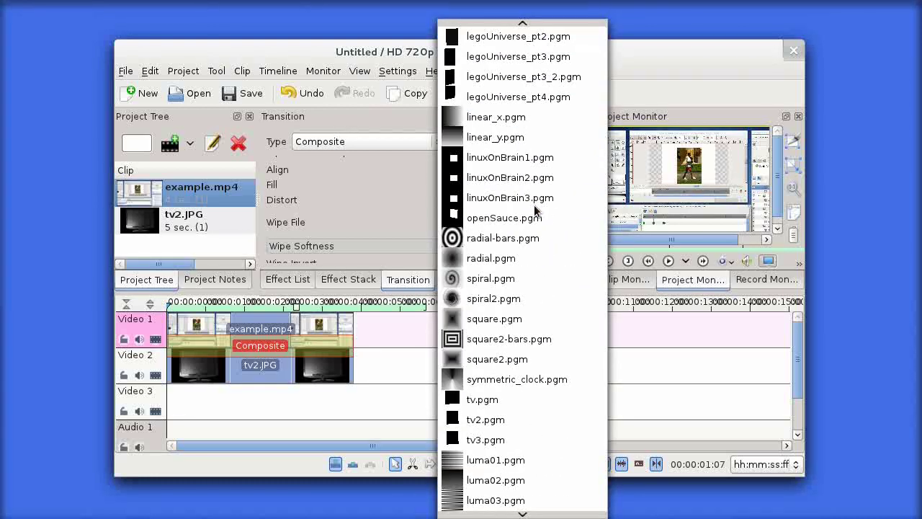
scroll(534, 209, down, 2)
key(Escape)
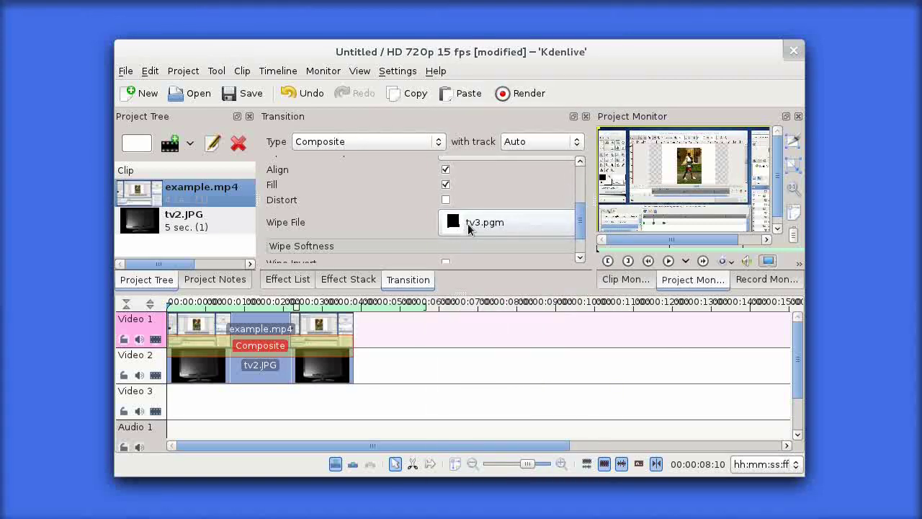
scroll(580, 229, up, 1)
scroll(581, 230, up, 3)
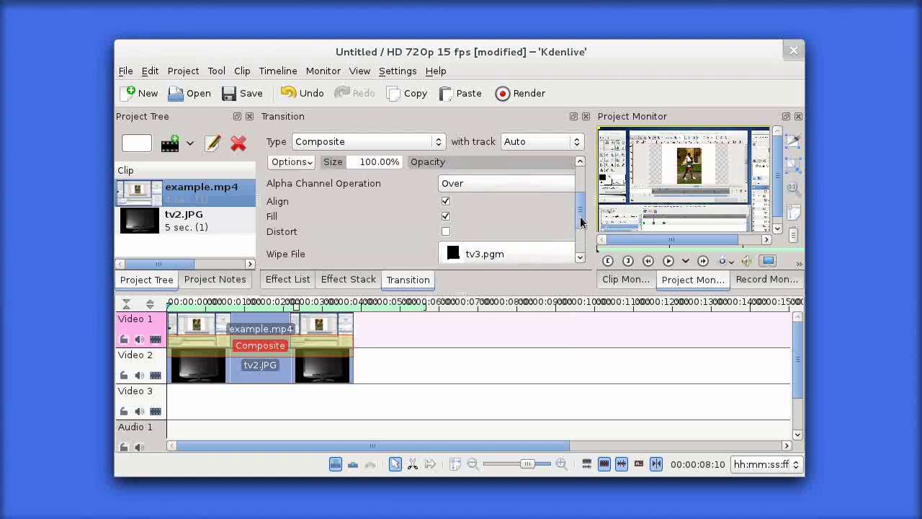
- Adjust the transition opacity, then play from near the start to preview example.mp4 inside the TV
click(510, 219)
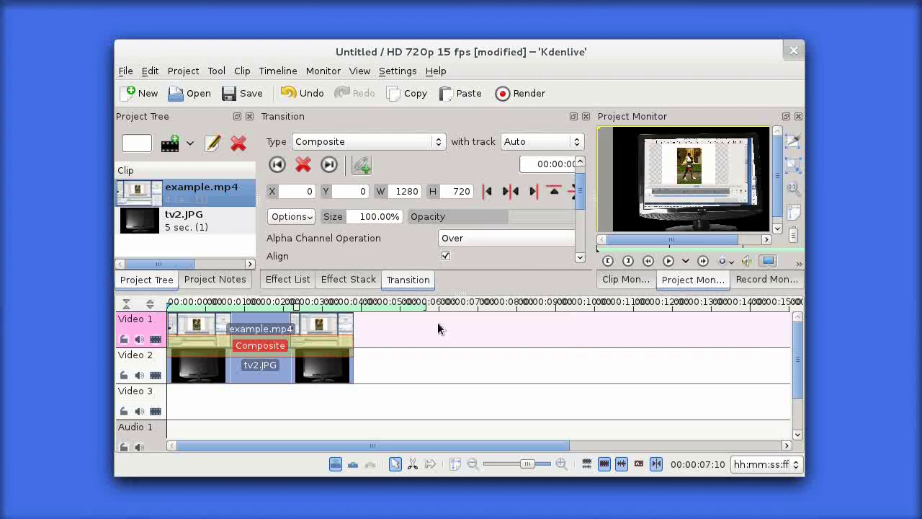
click(241, 309)
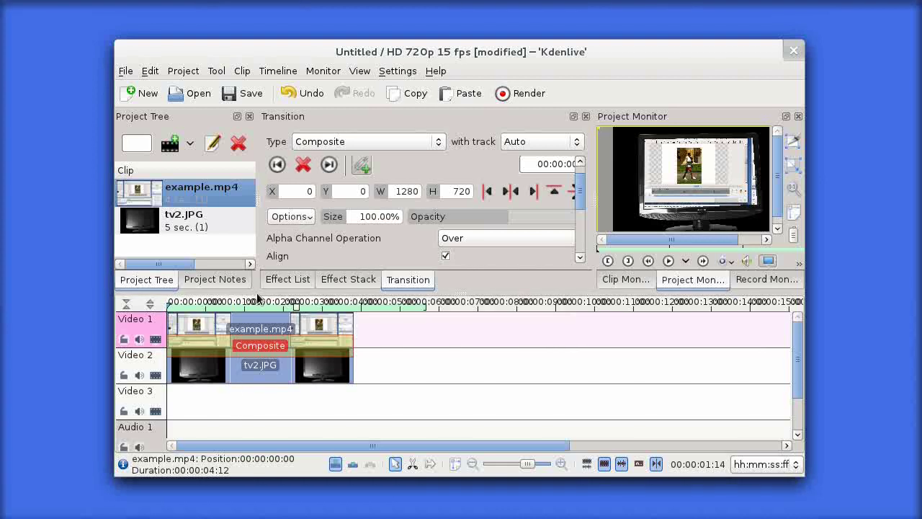
click(668, 260)
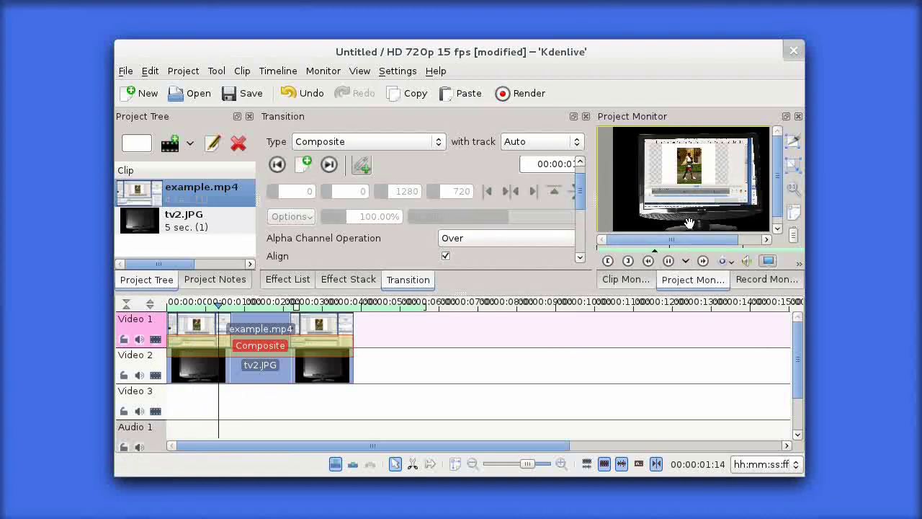